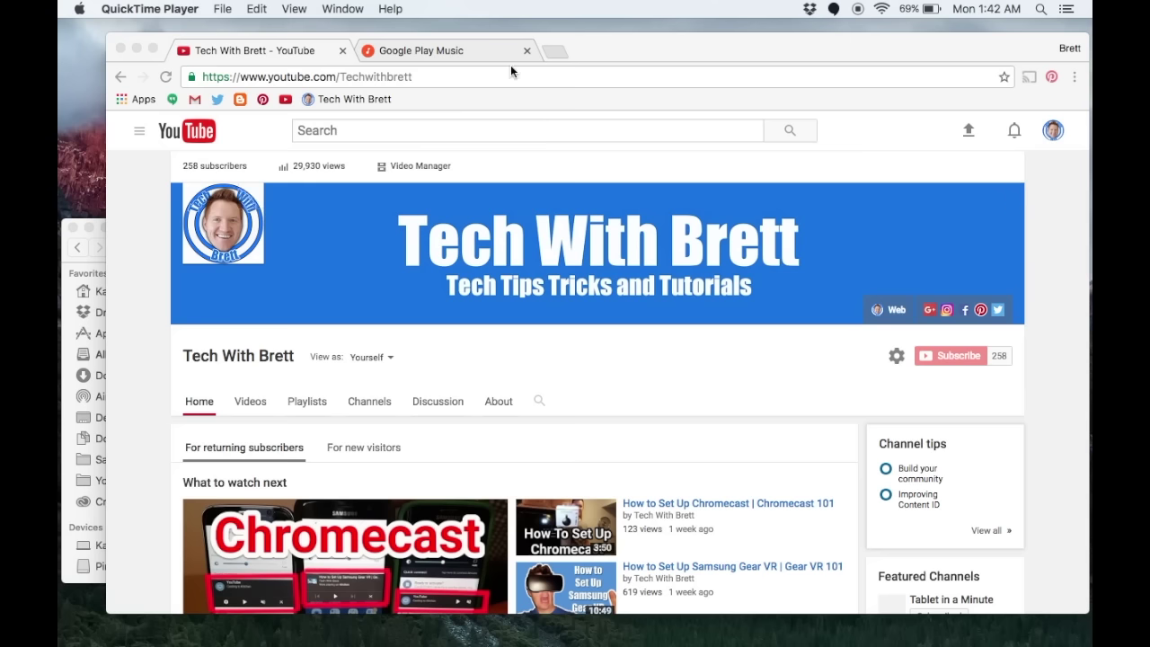
- Go to the play.google.com store and open My music in its Music section
click(473, 51)
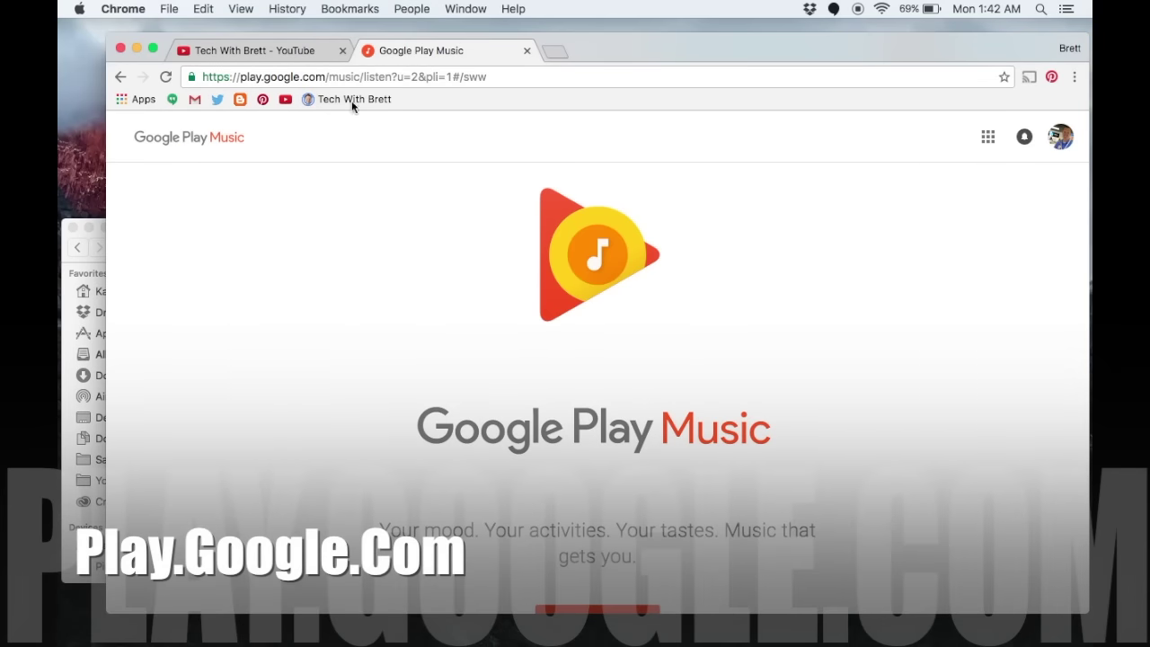
click(308, 75)
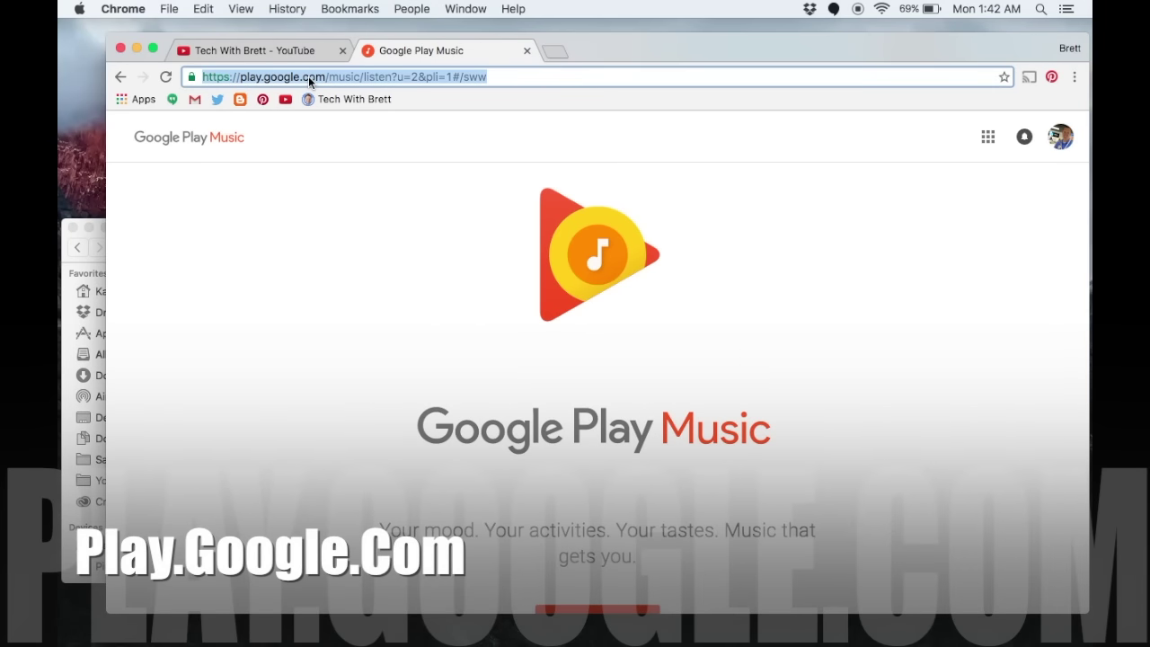
text(pla)
key(Return)
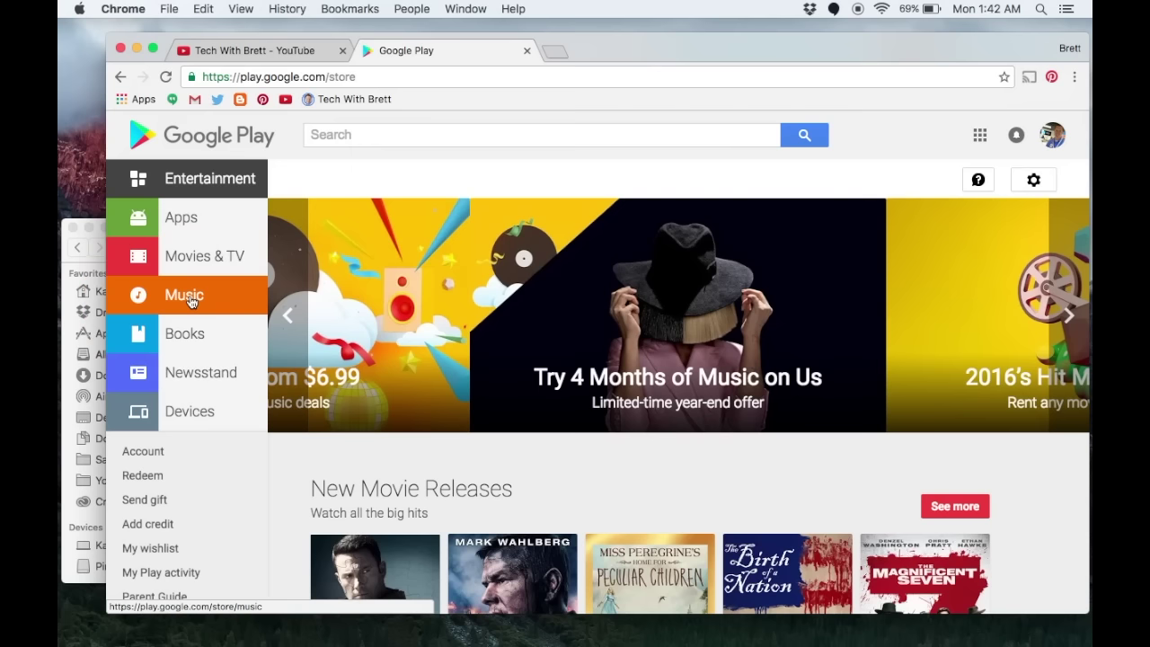
click(192, 302)
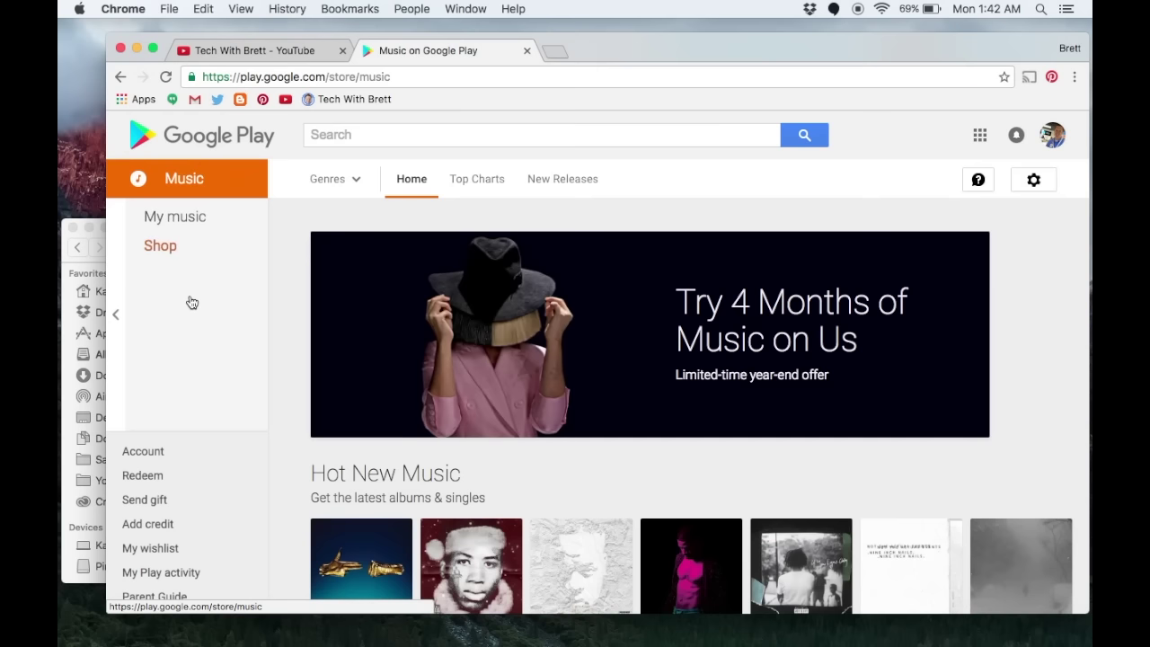
click(189, 220)
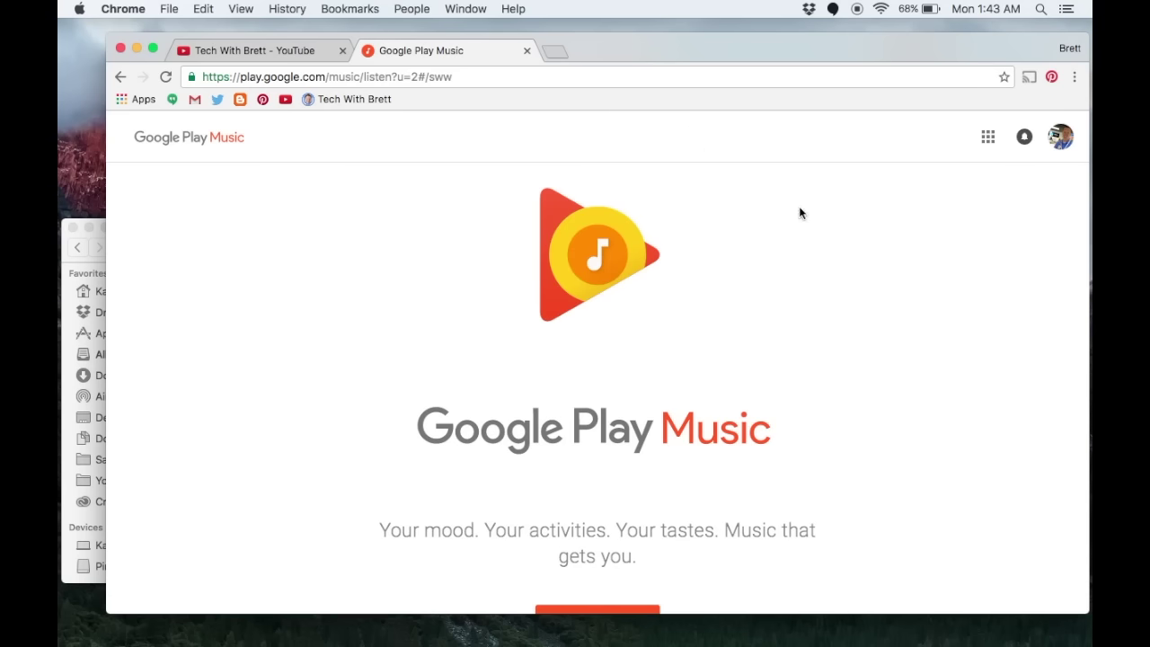
- Start listening on Google Play Music and decline the ad-free subscription offer
scroll(847, 374, down, 3)
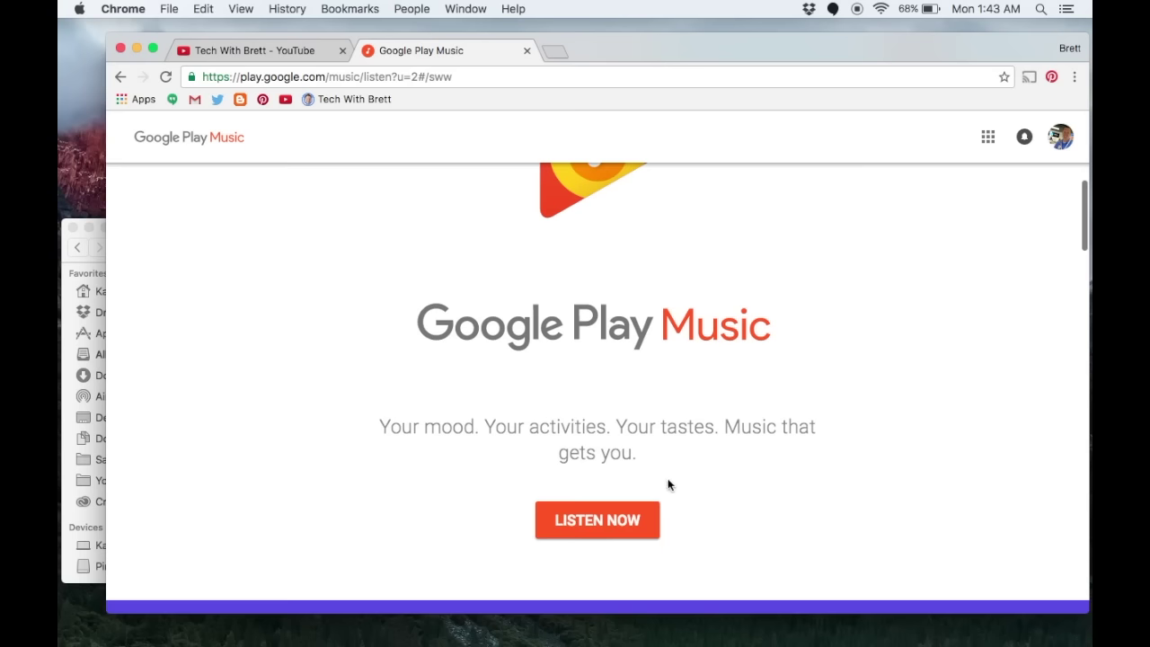
click(598, 522)
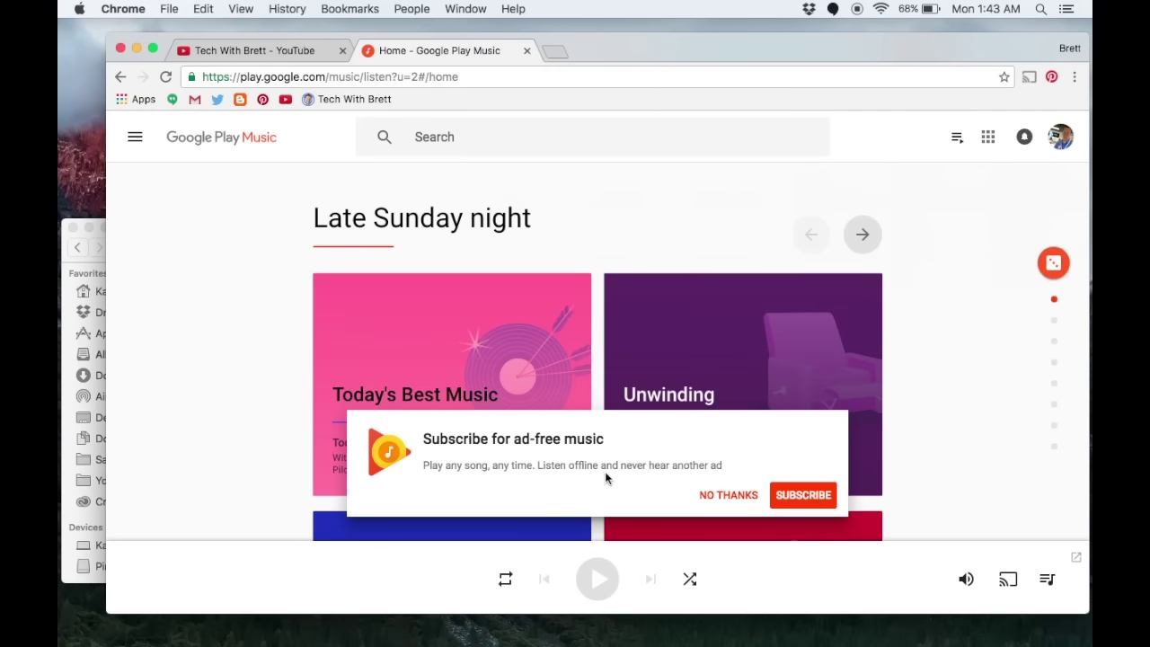
click(735, 496)
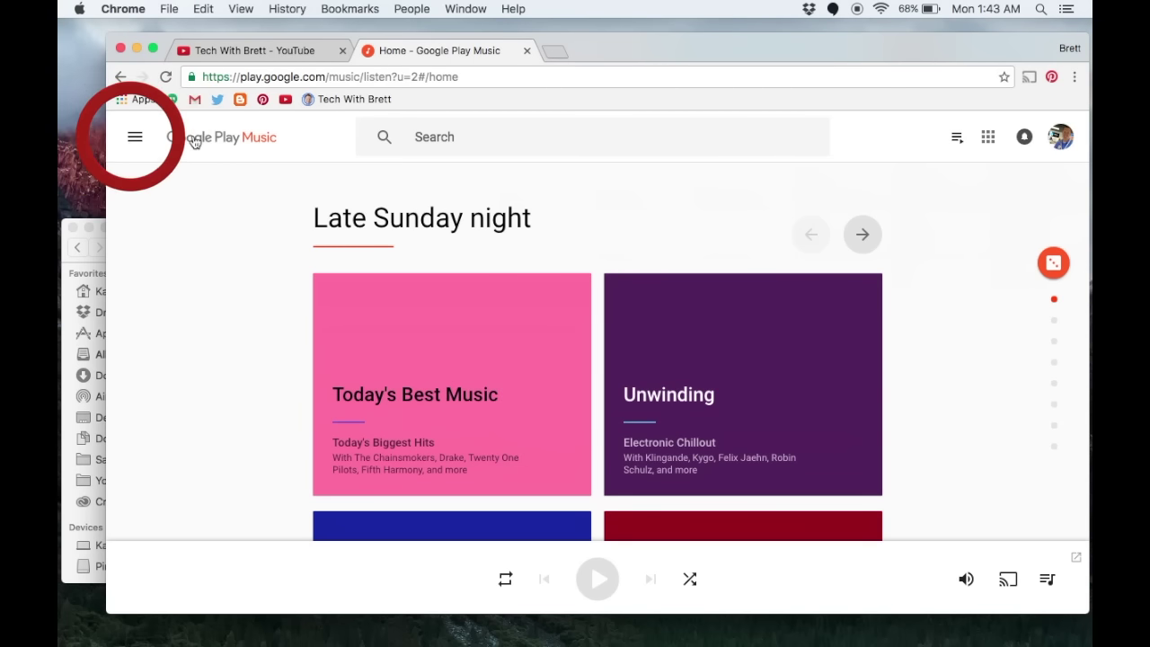
- Start a music upload and continue past the iTunes music introduction to the country verification
click(134, 138)
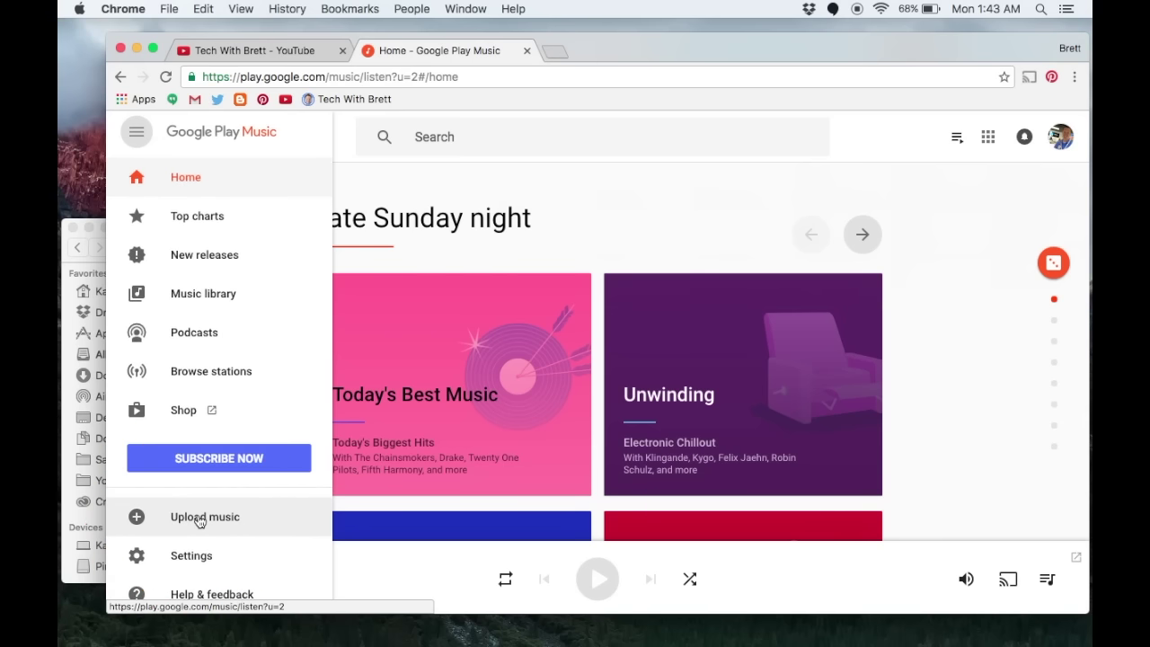
click(200, 519)
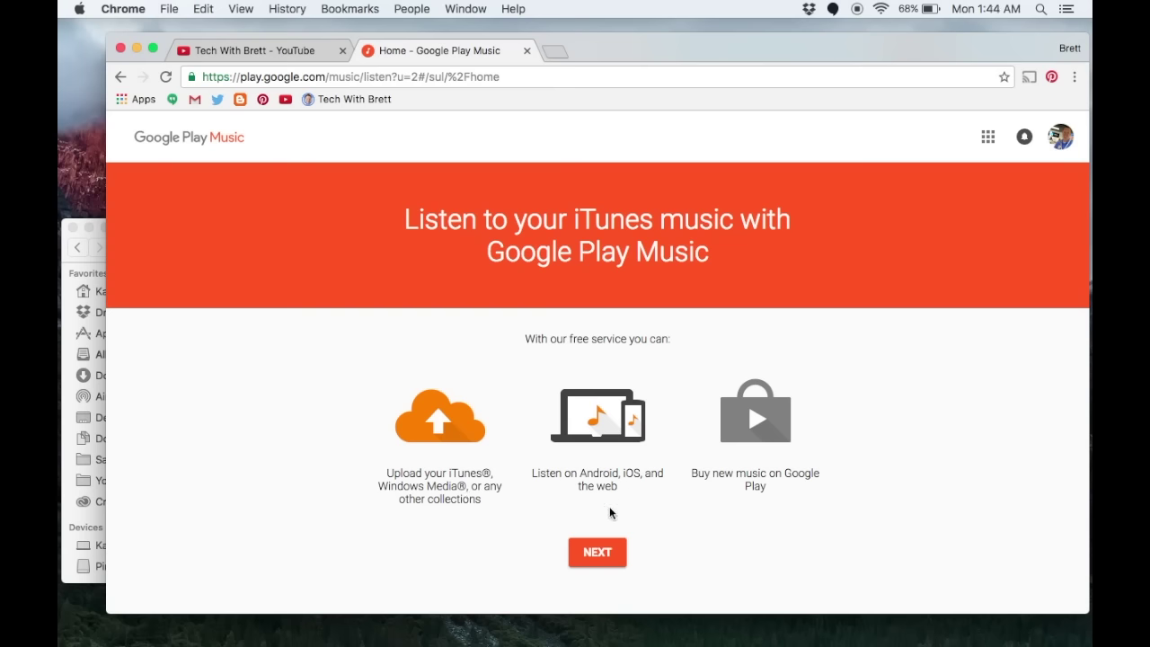
click(594, 552)
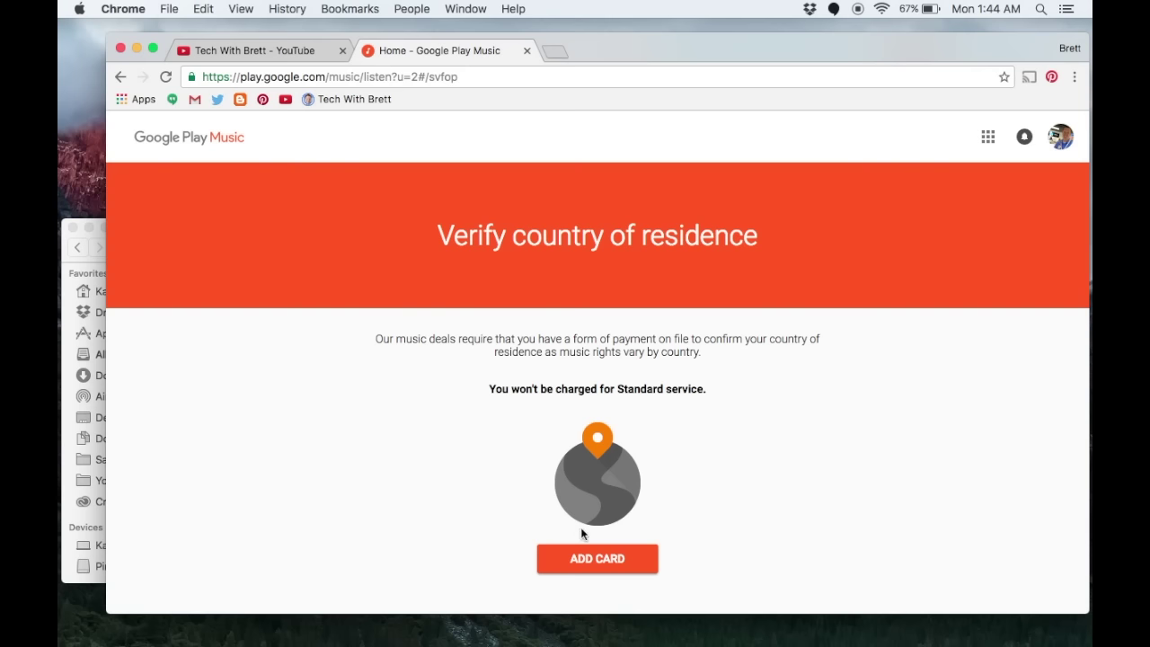
- Add a credit or debit card to verify the country of residence and activate Google Play Music
click(584, 558)
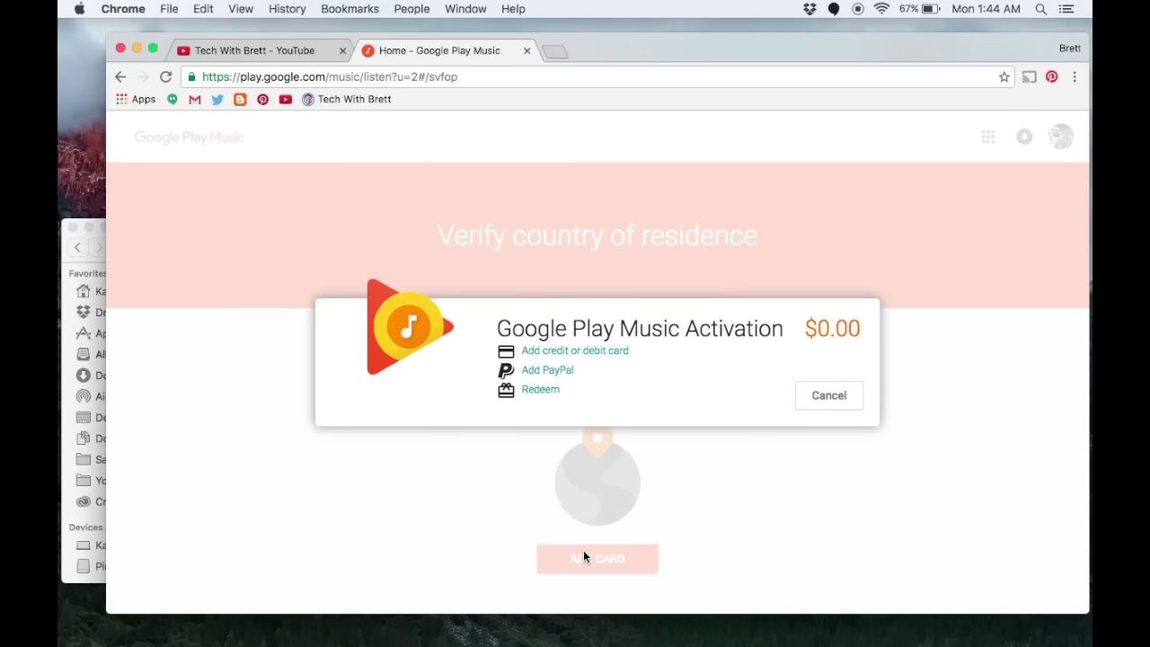
click(562, 351)
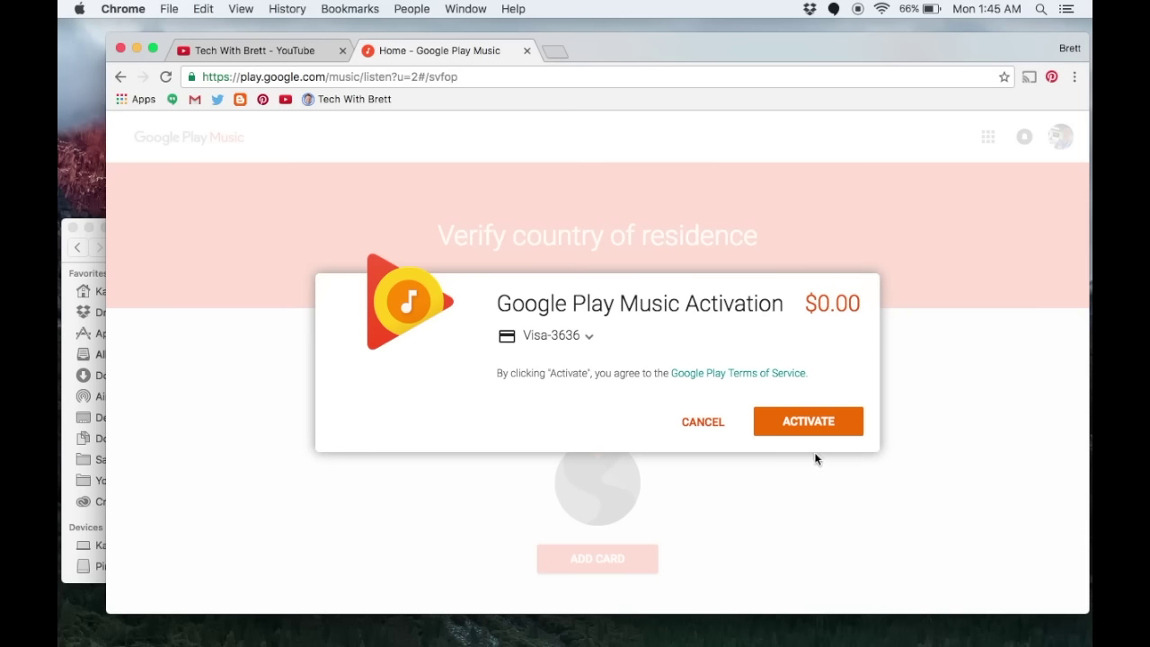
click(838, 412)
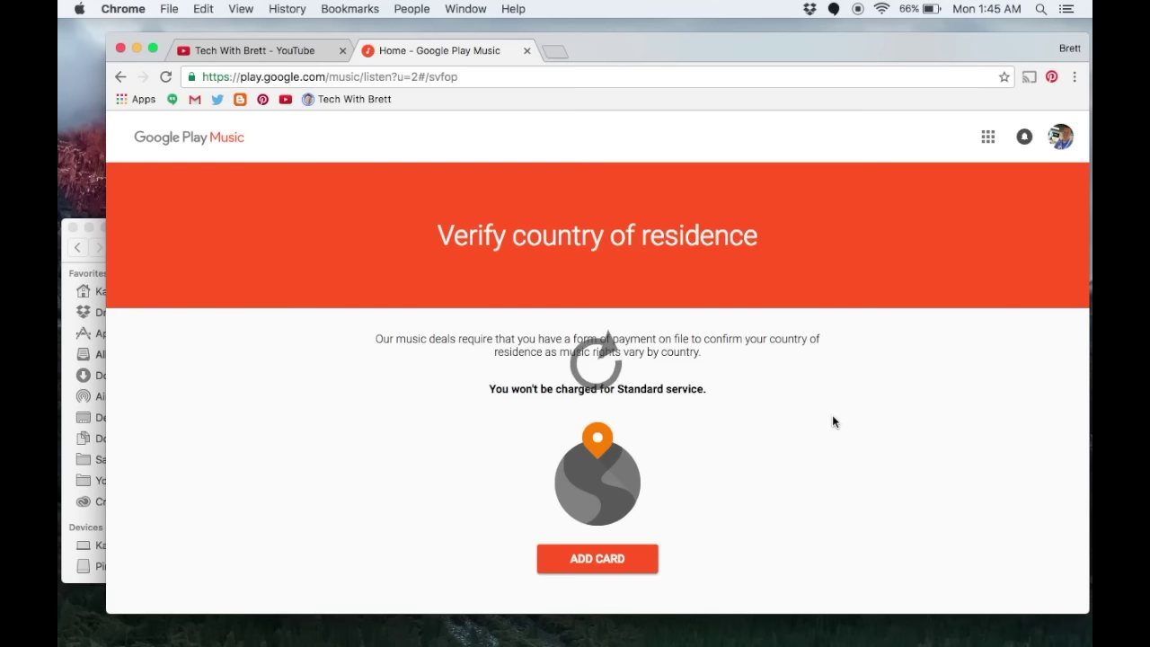
- Finish the music taste setup without choosing any genres or artists
scroll(832, 414, down, 1)
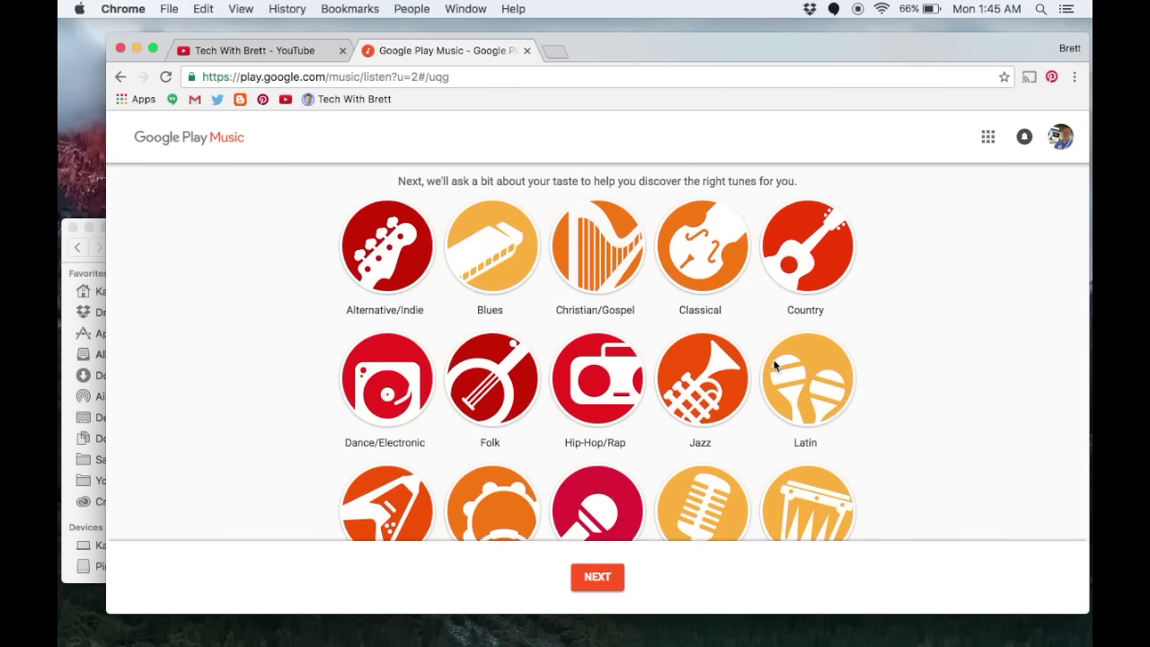
click(600, 580)
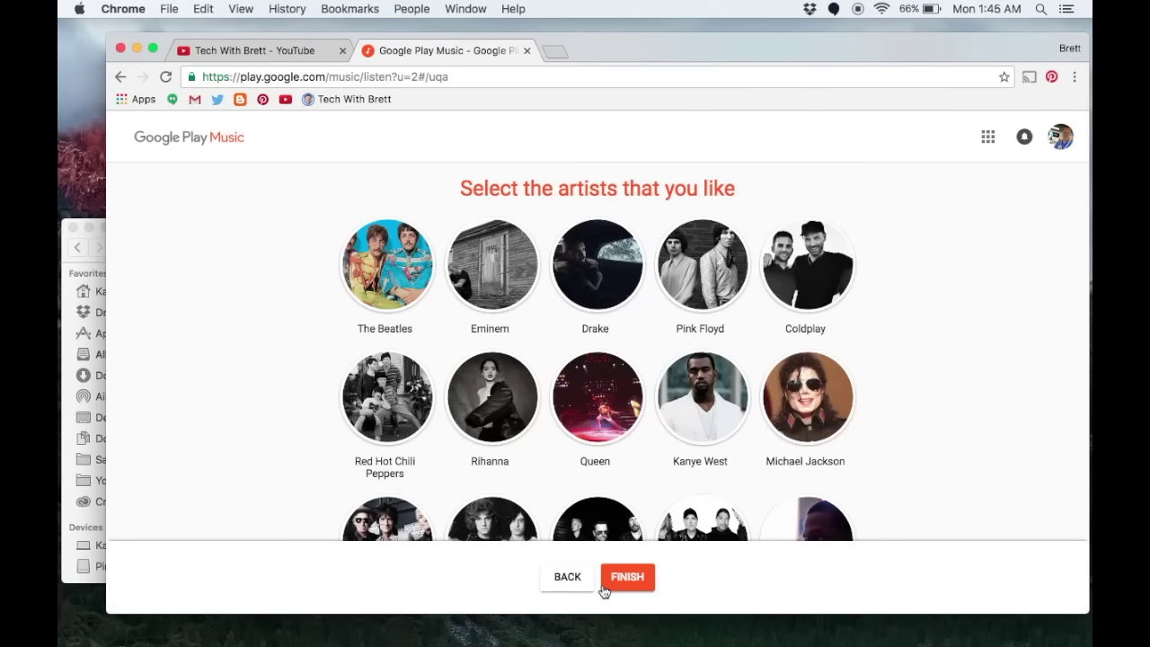
click(616, 582)
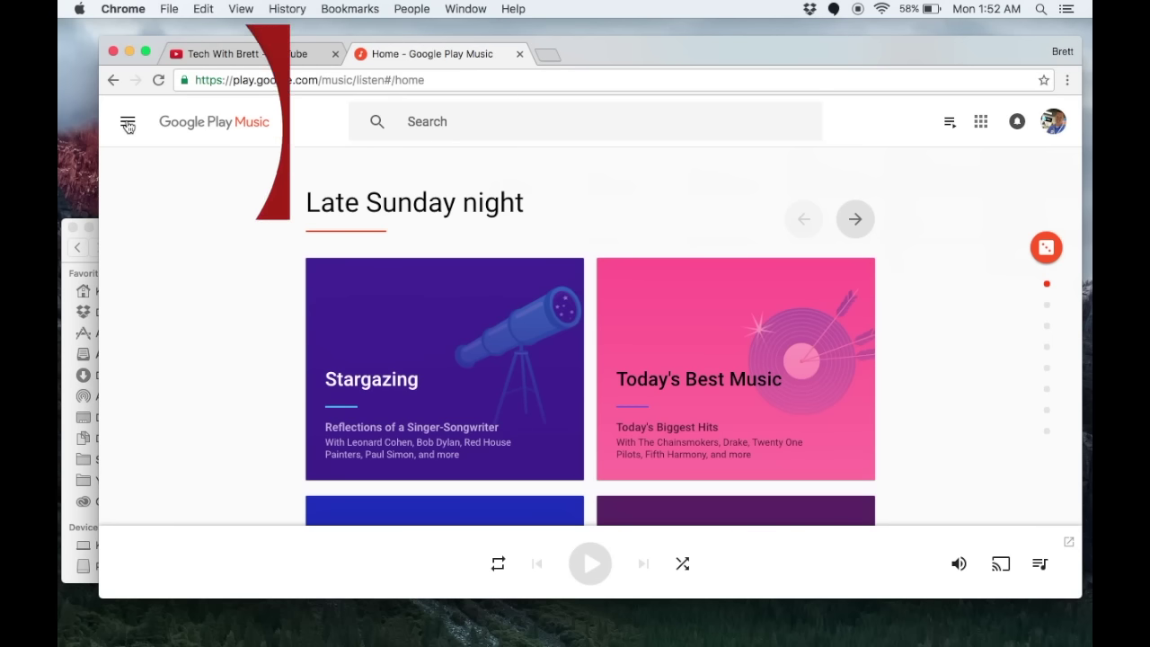
- Open the Add music upload page, switch to Finder and browse from the home folder to Music > iTunes > iTunes Media > Music
click(127, 125)
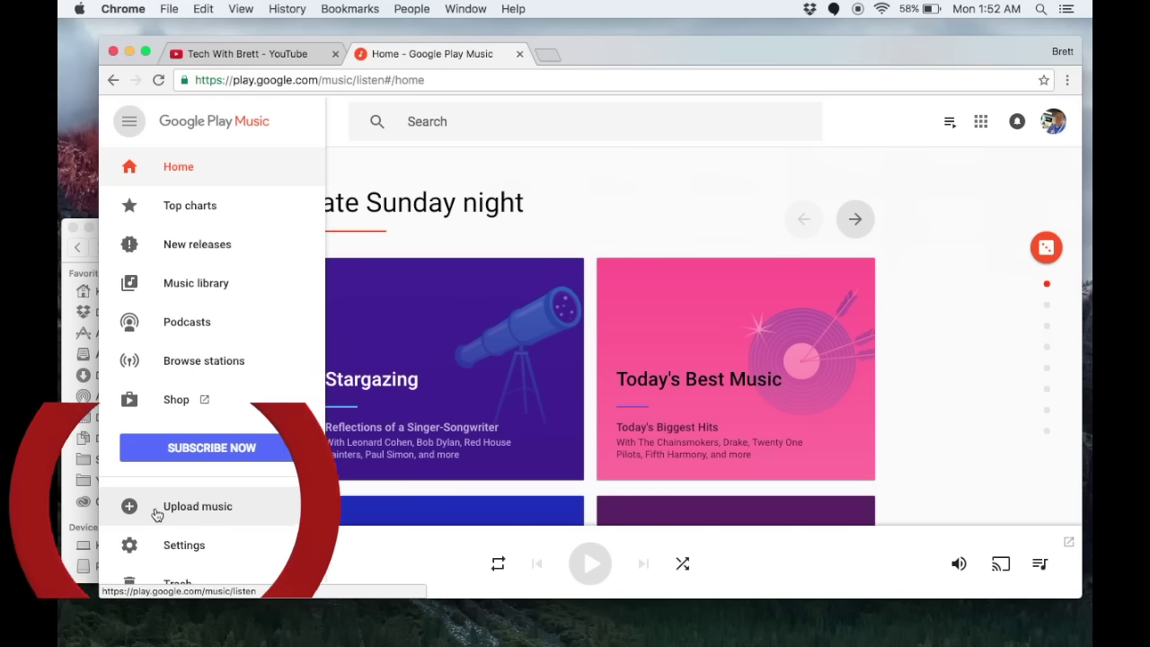
click(206, 517)
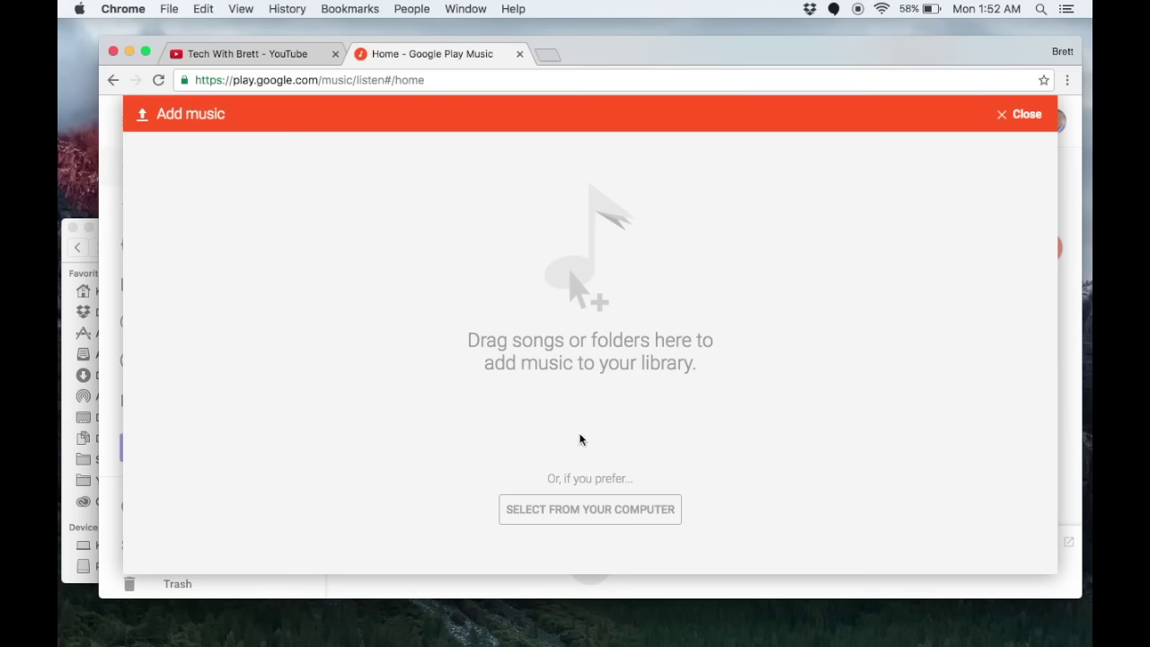
click(65, 454)
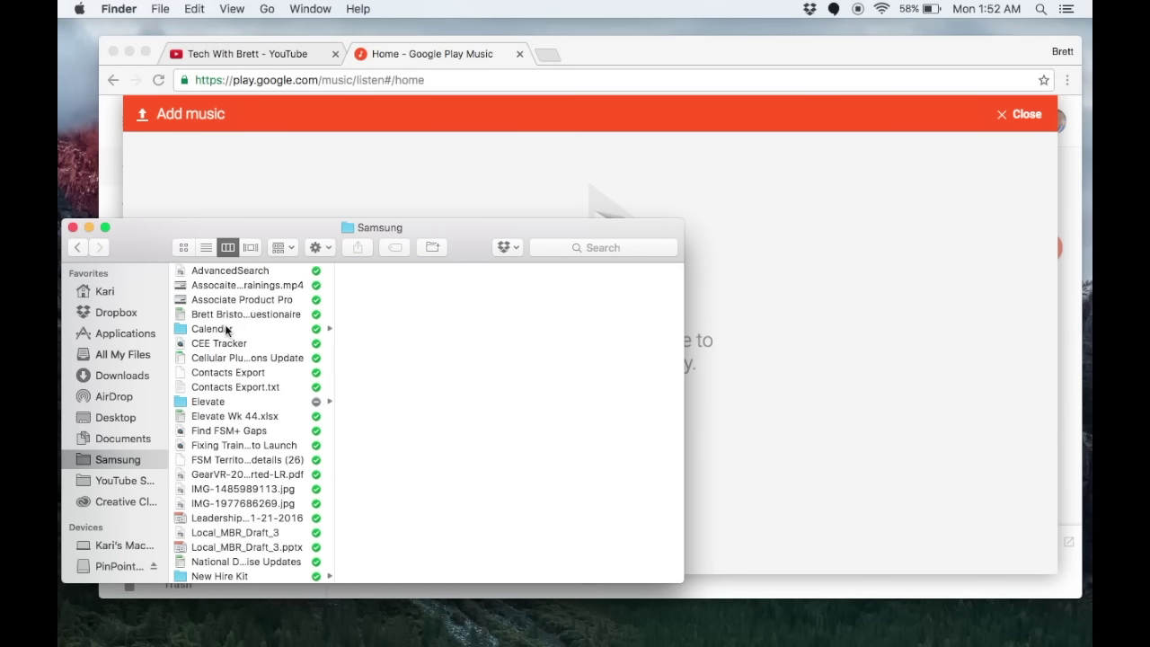
click(95, 293)
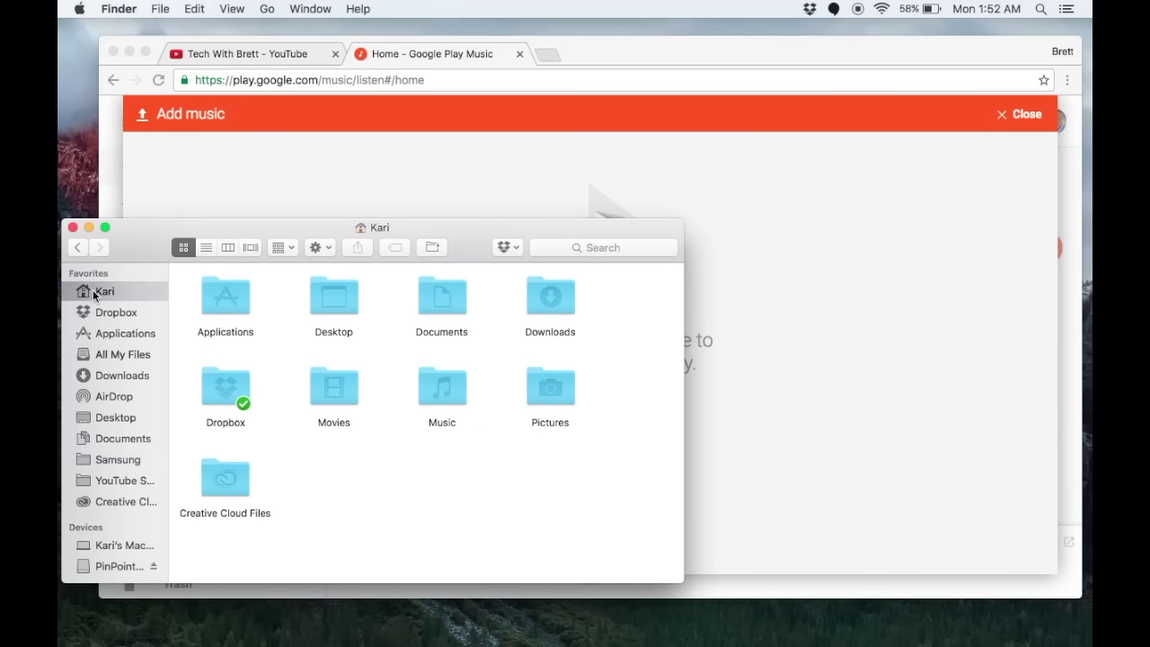
double_click(437, 398)
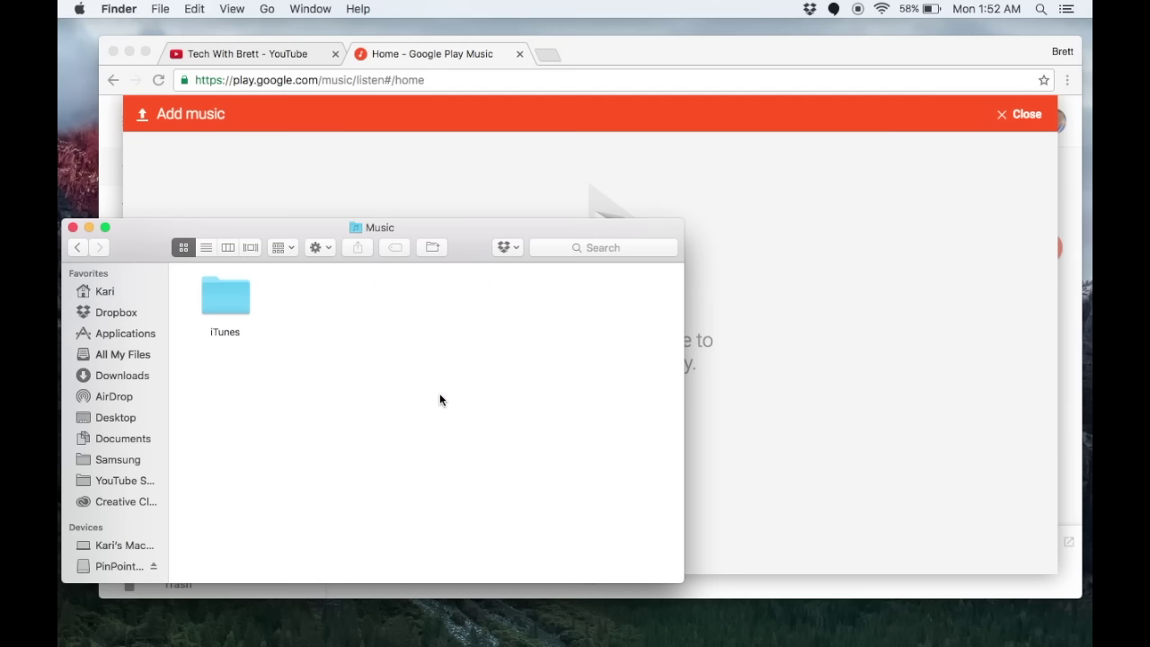
double_click(232, 309)
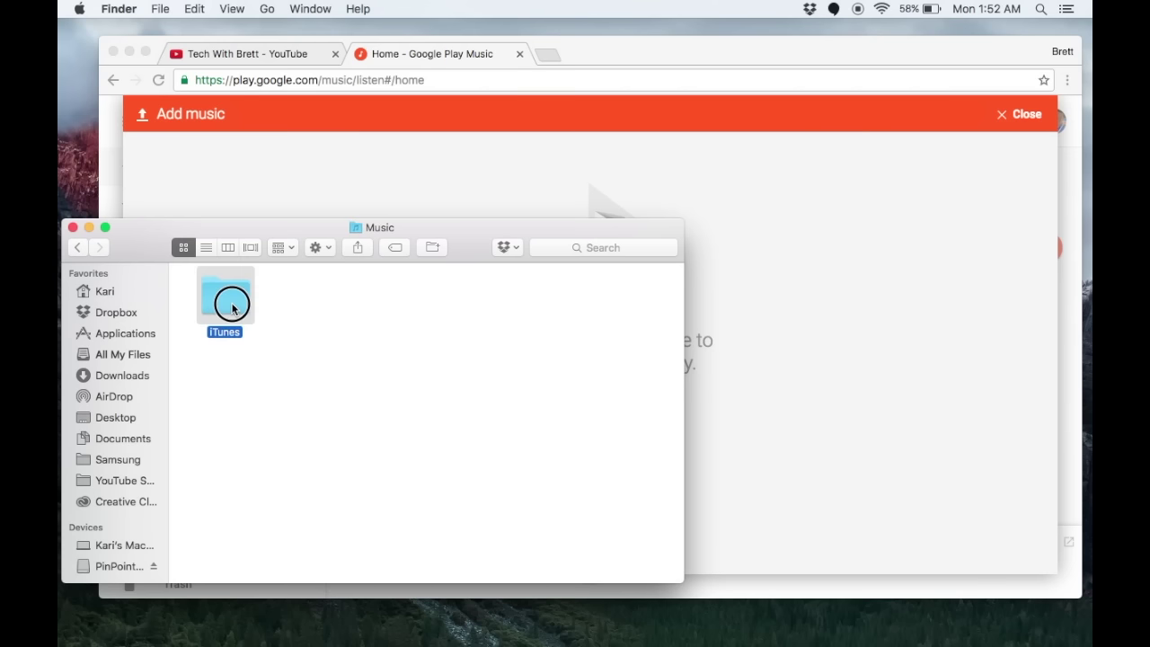
double_click(231, 391)
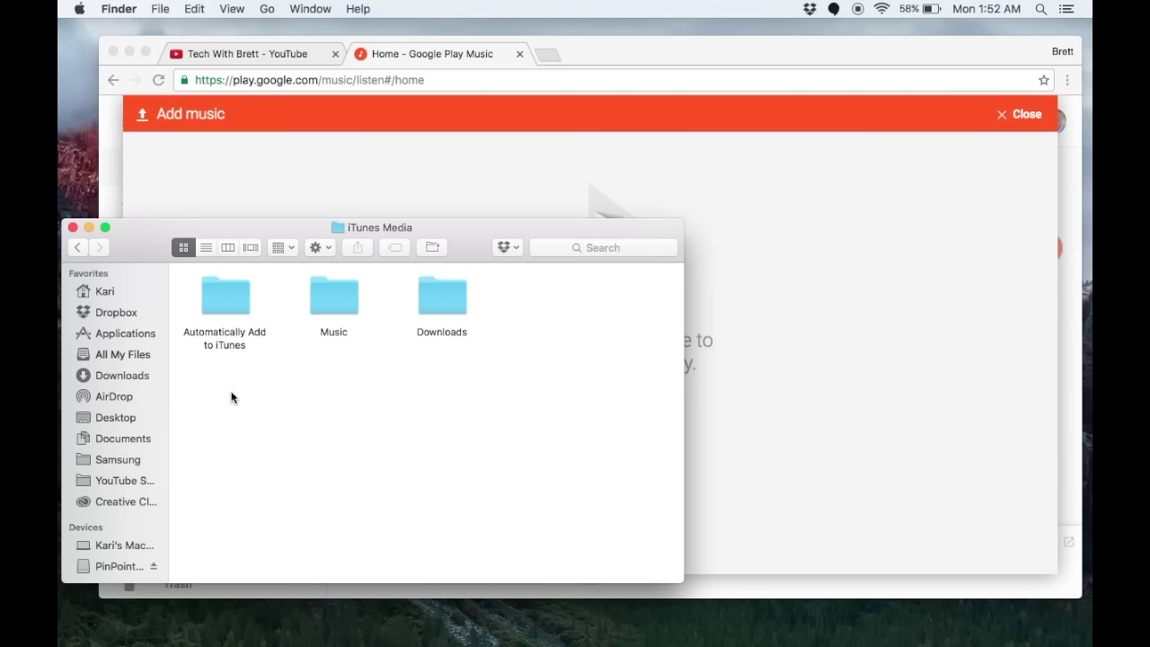
double_click(346, 302)
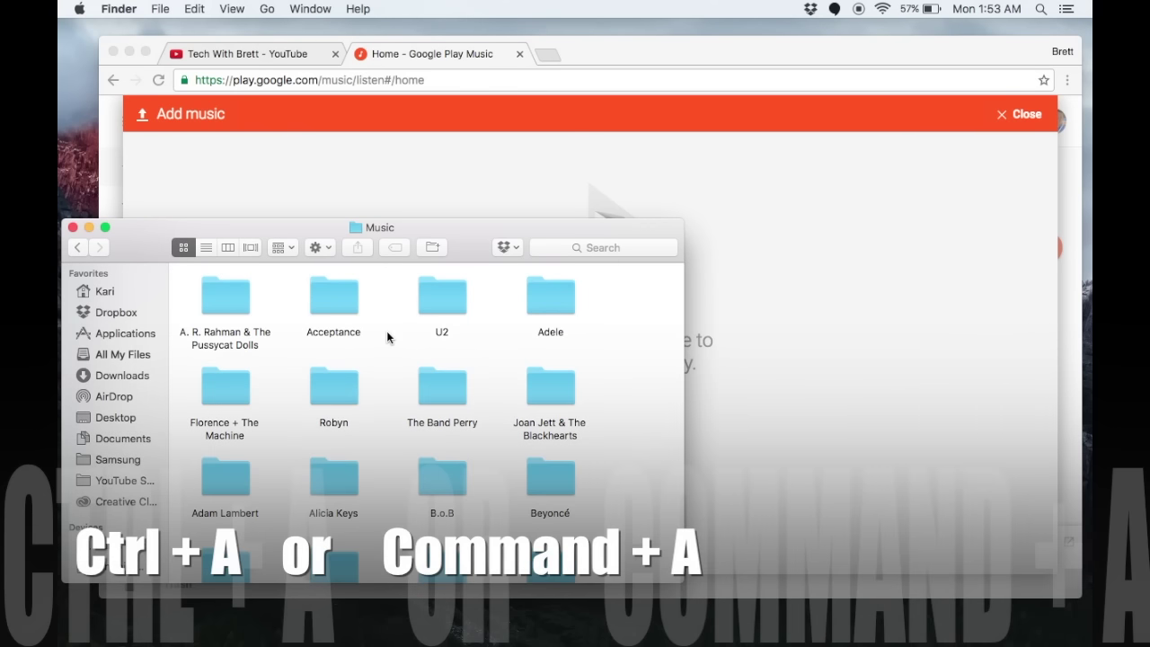
- Add all artist folders to the upload page, install the Google Play Music app for Chrome and dismiss its notification
key(super+a)
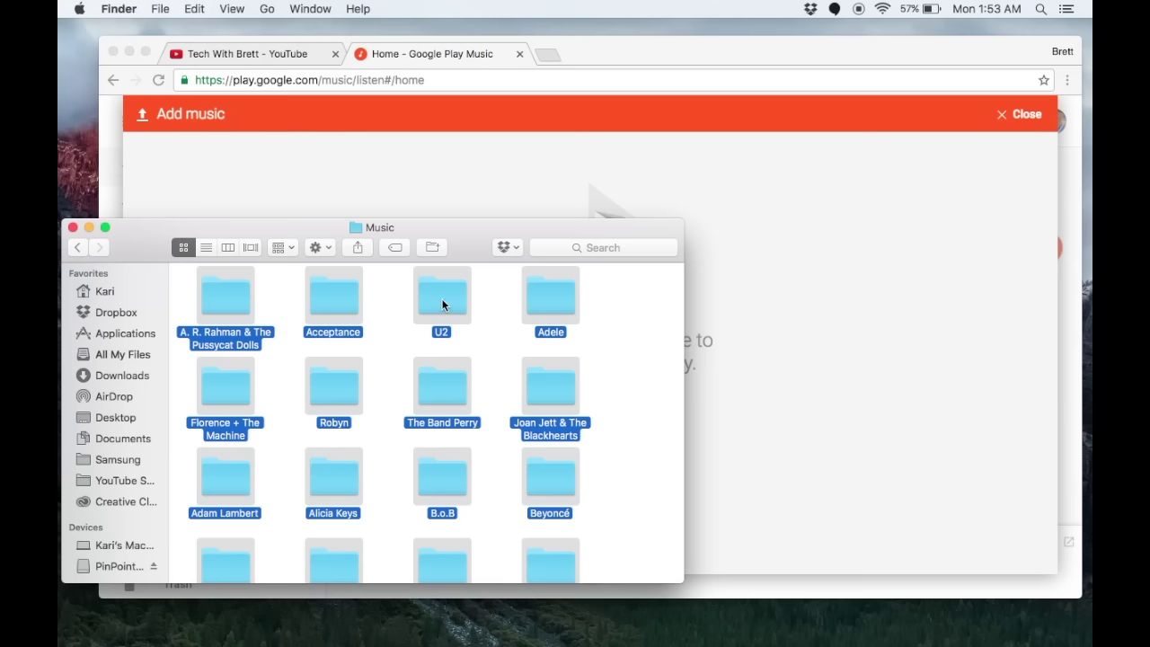
drag(442, 306, 615, 283)
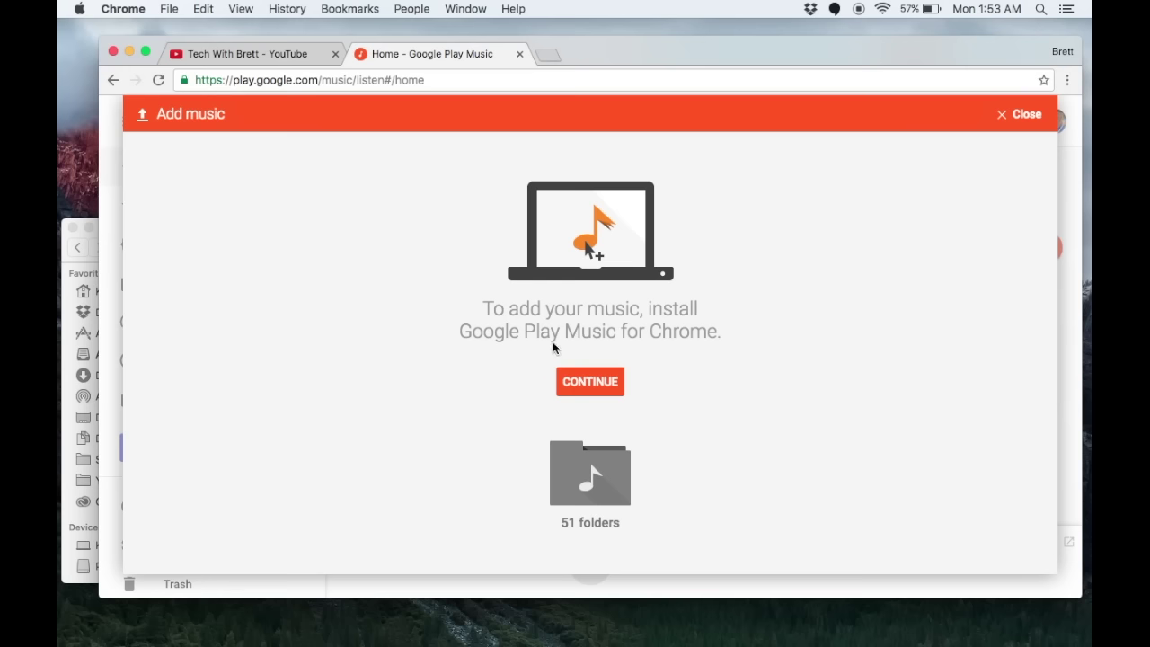
click(591, 384)
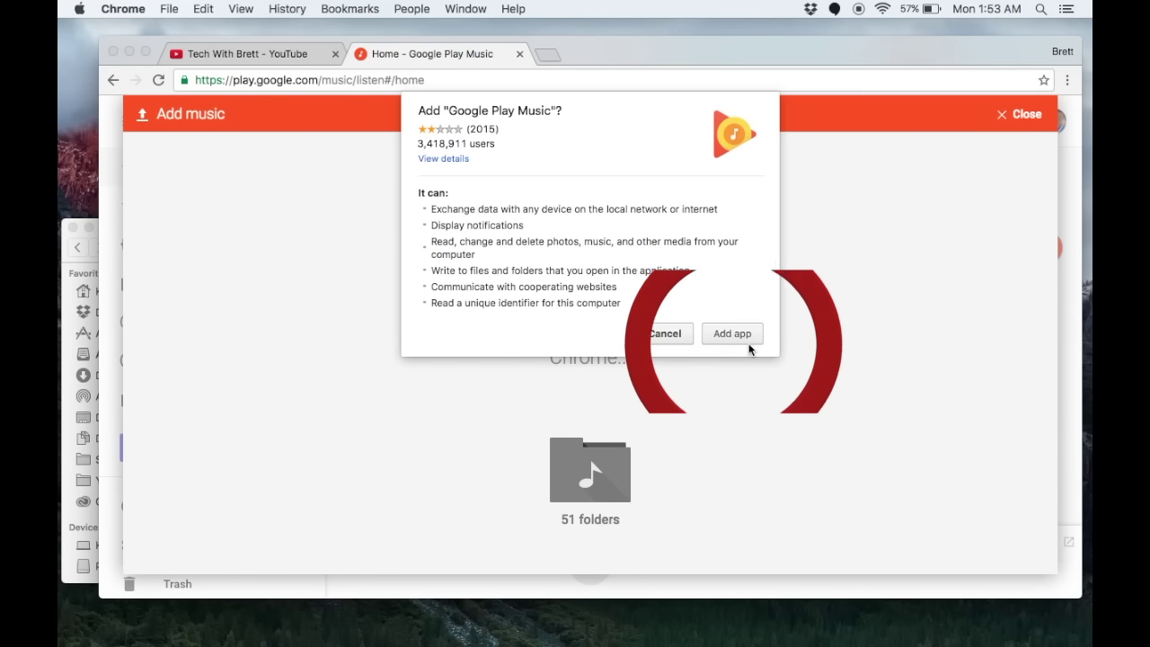
click(746, 338)
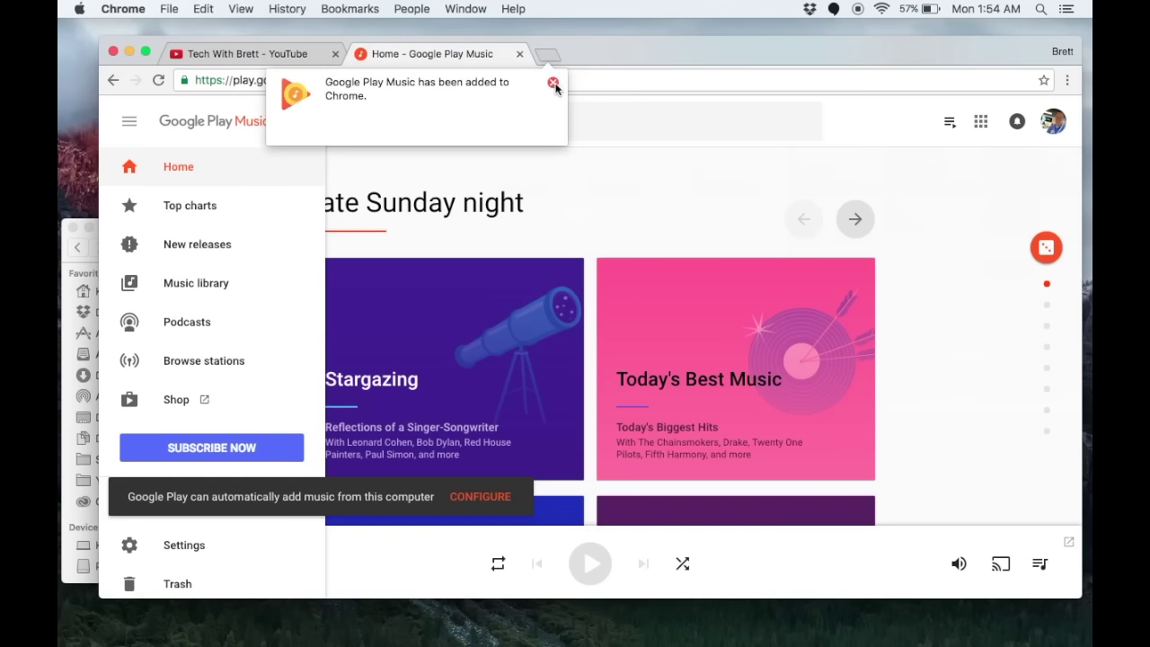
click(554, 83)
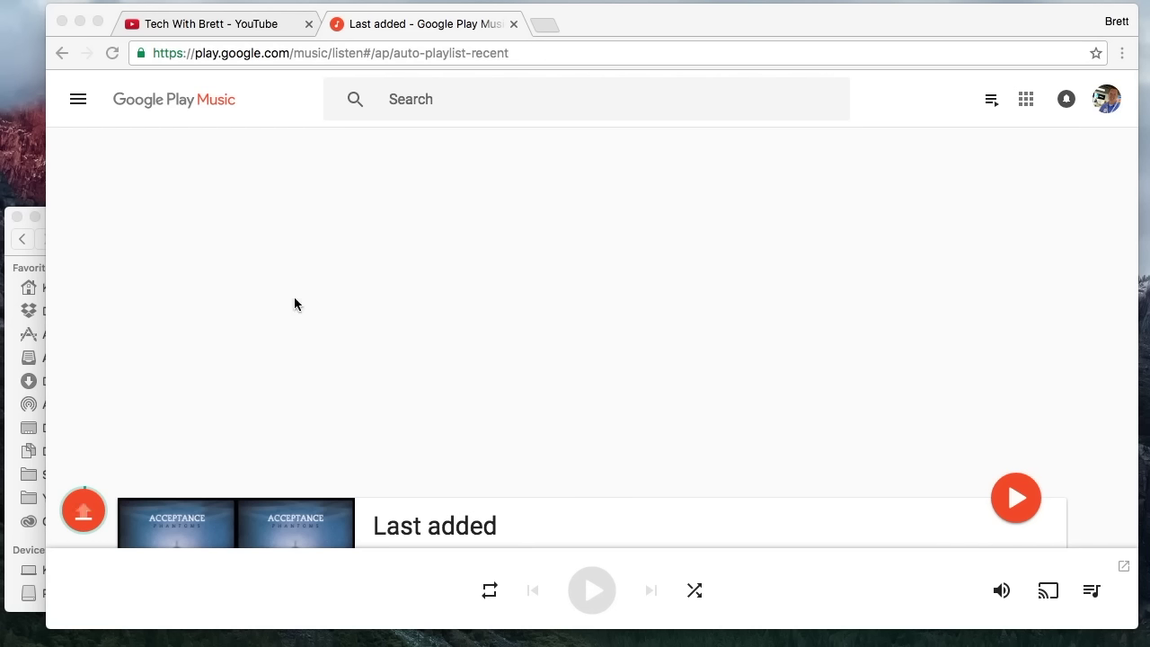
- Check the upload progress and look through the Last added playlist
click(83, 509)
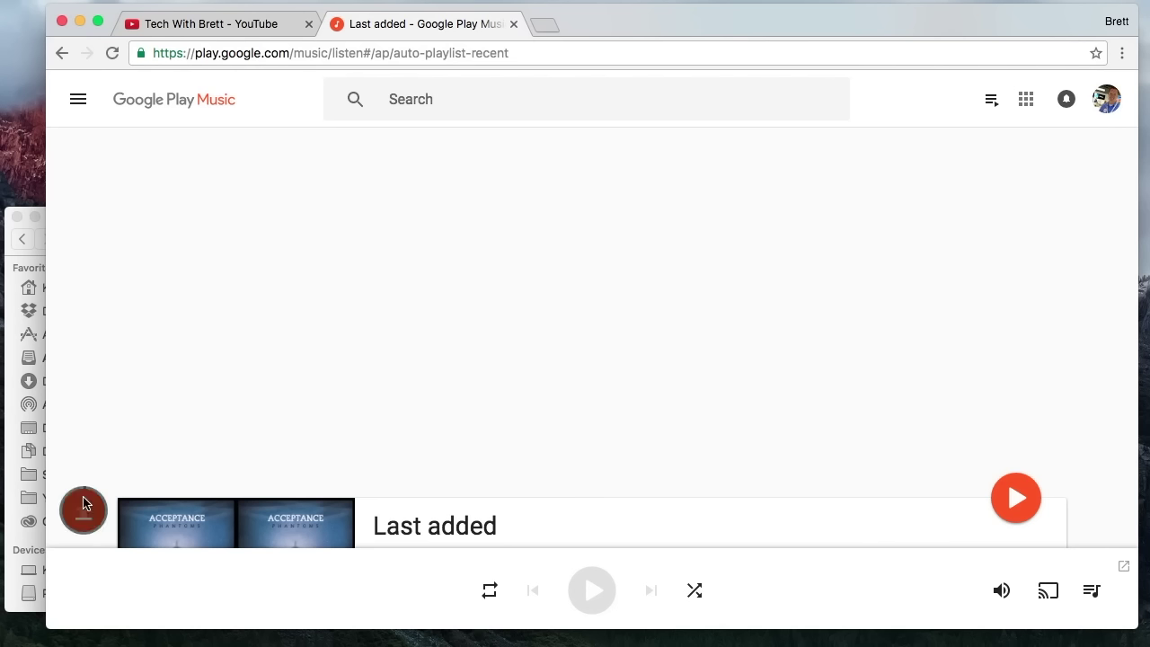
mouse_move(82, 503)
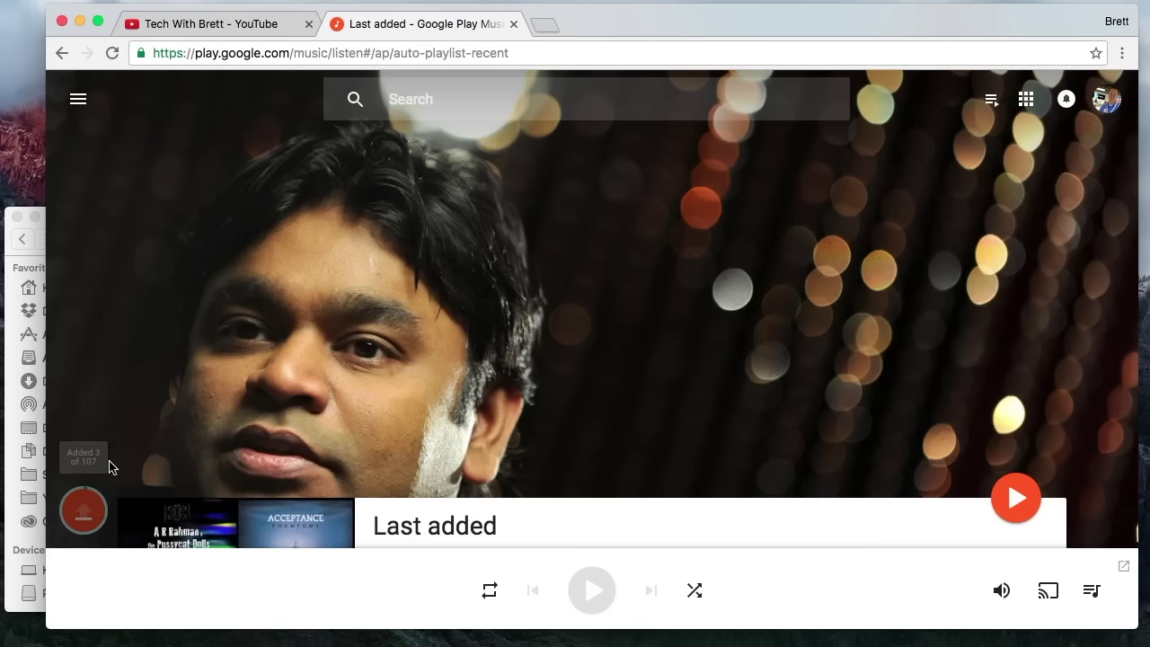
scroll(110, 466, down, 3)
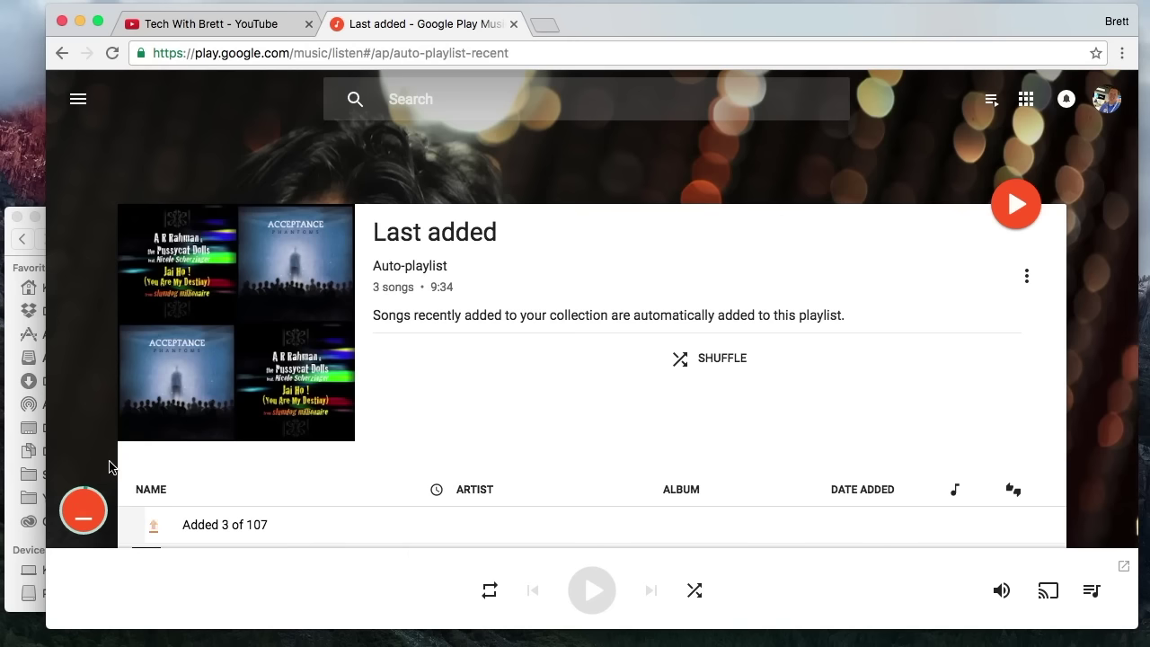
scroll(110, 466, down, 3)
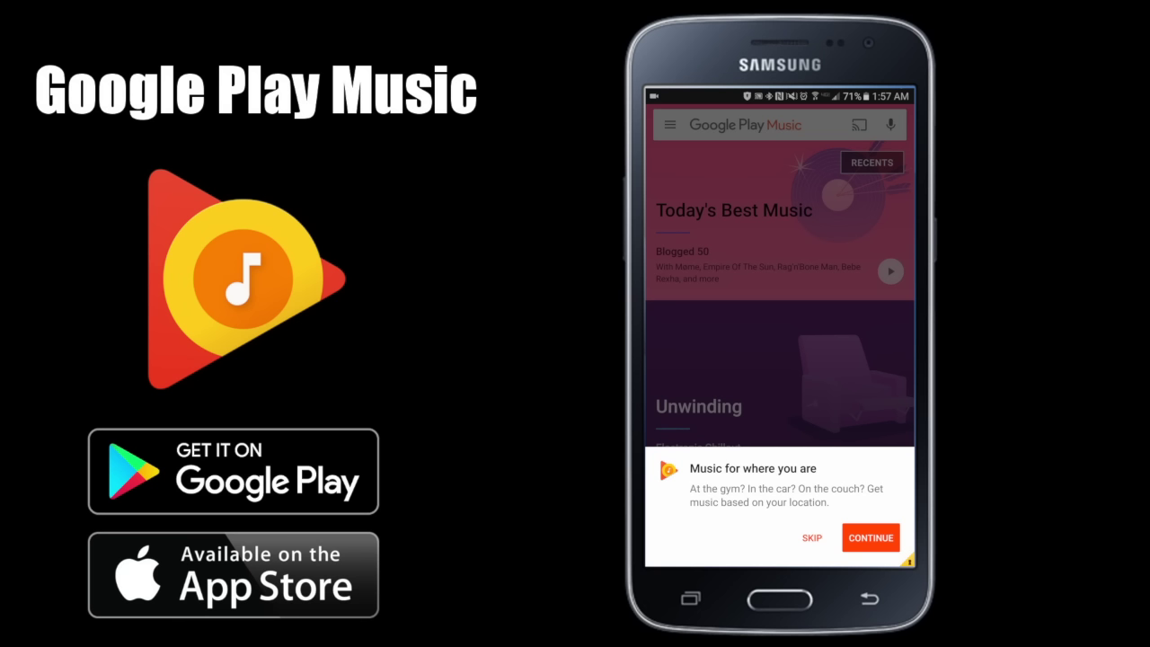
- Switch to the Google Play Music phone app and skip the location-based music offer
click(813, 538)
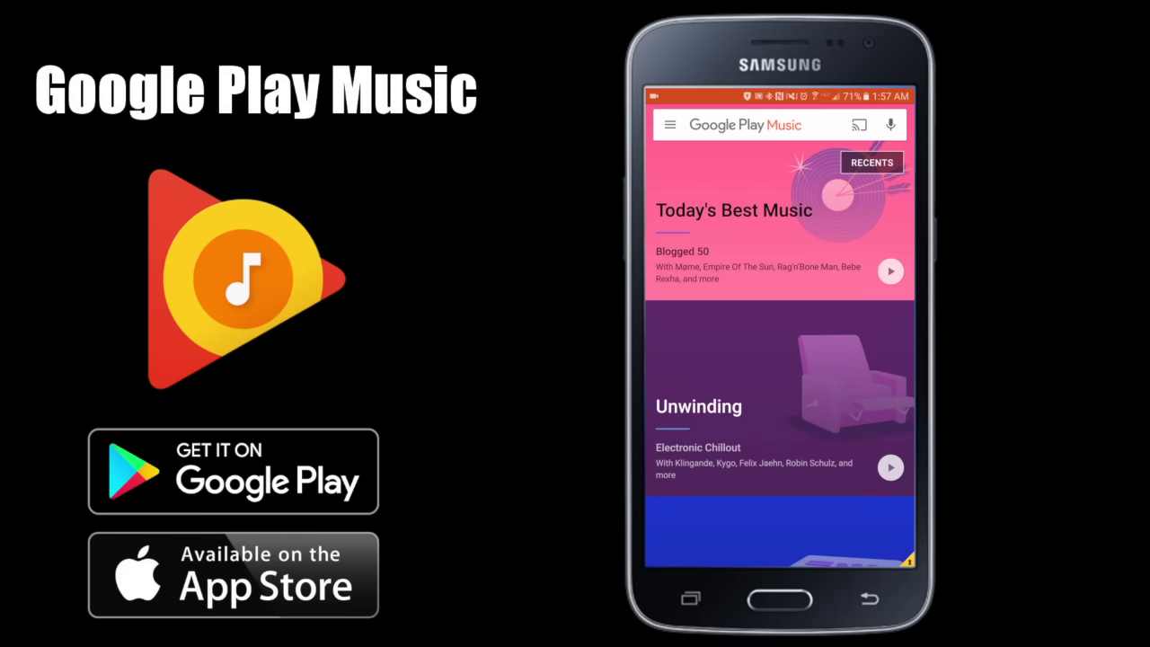
- Open the Music library in the phone app and view its uploaded artists and albums
click(669, 125)
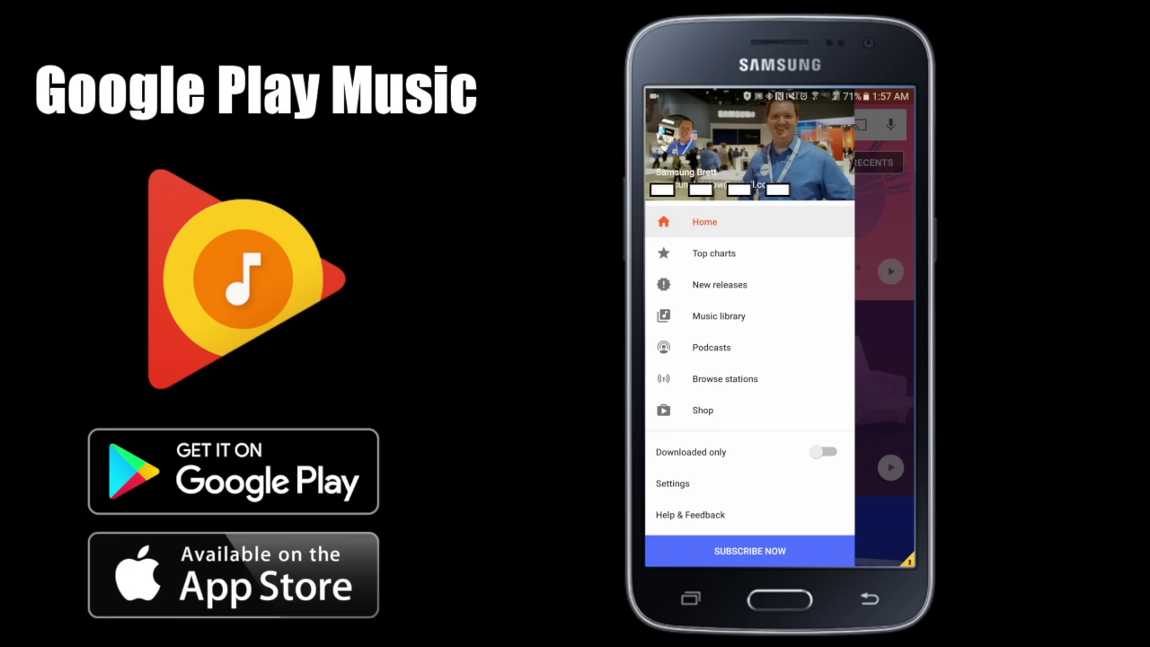
click(719, 315)
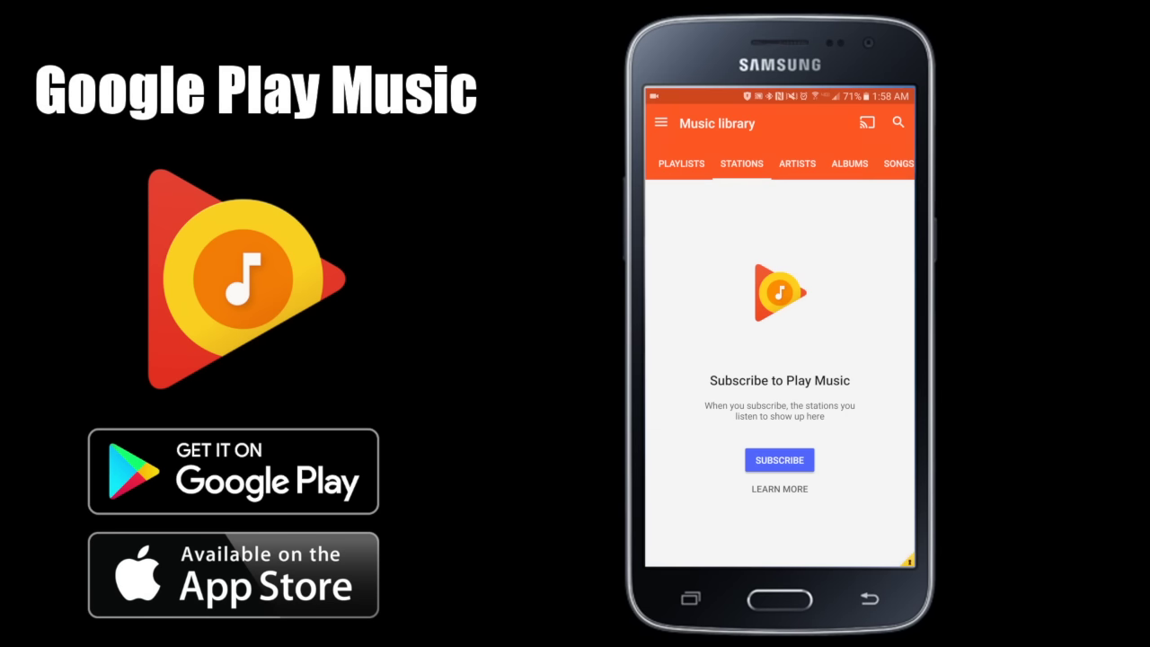
click(797, 164)
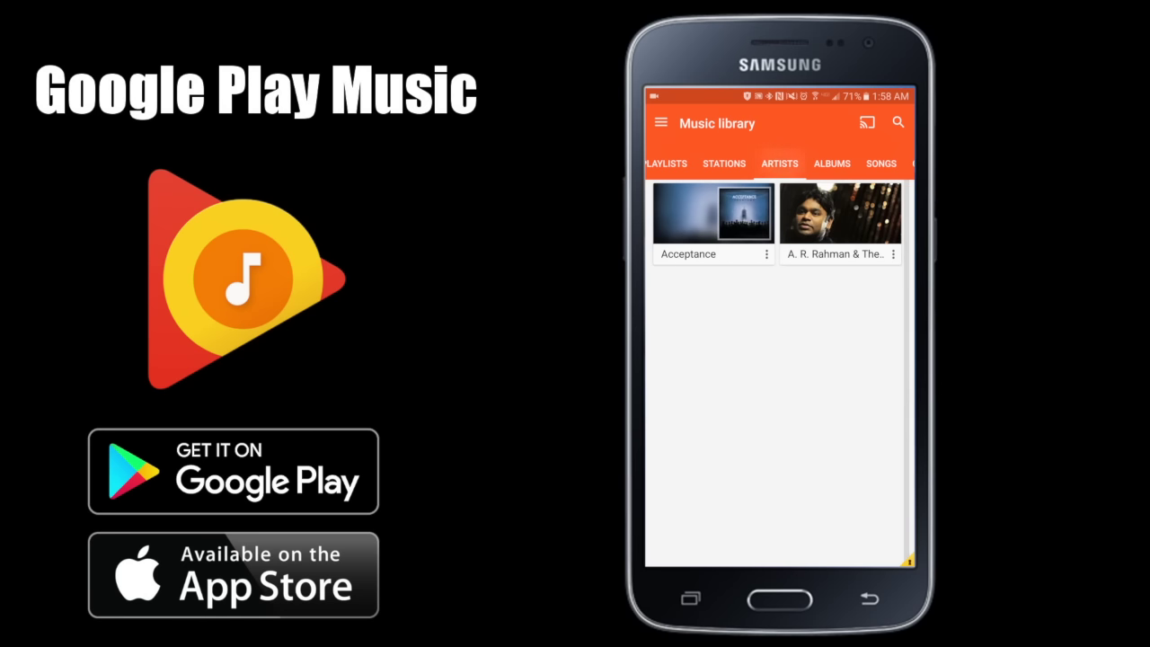
click(832, 164)
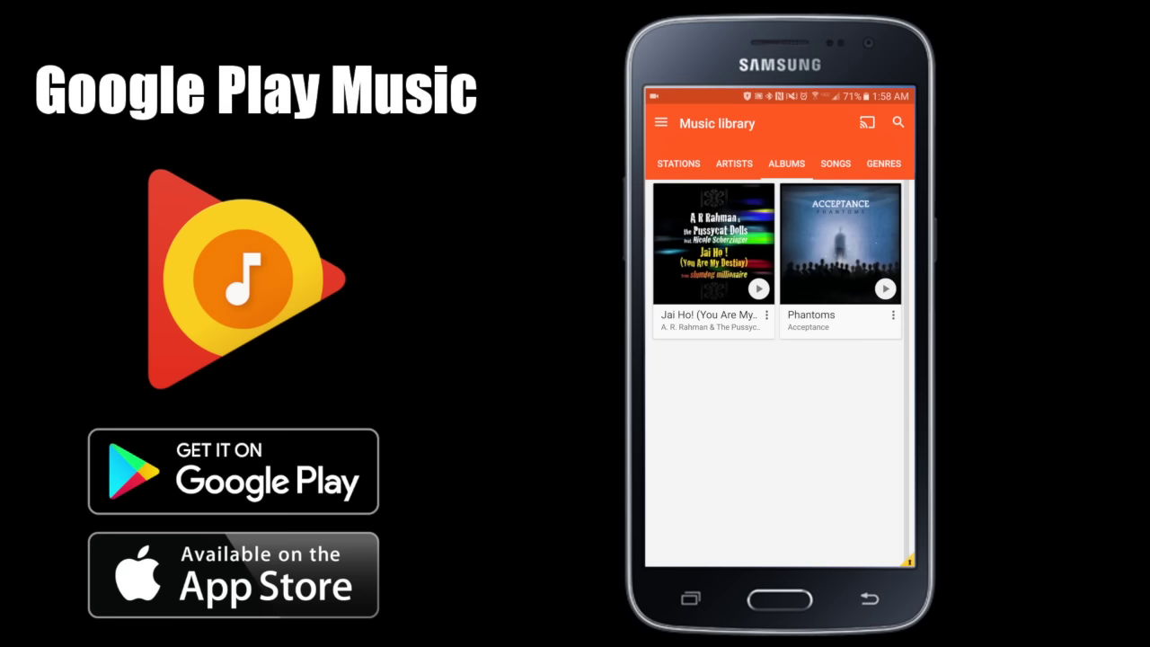
- Check the available cast devices and close the list, and switch to the Tech With Brett YouTube channel in Chrome
click(867, 123)
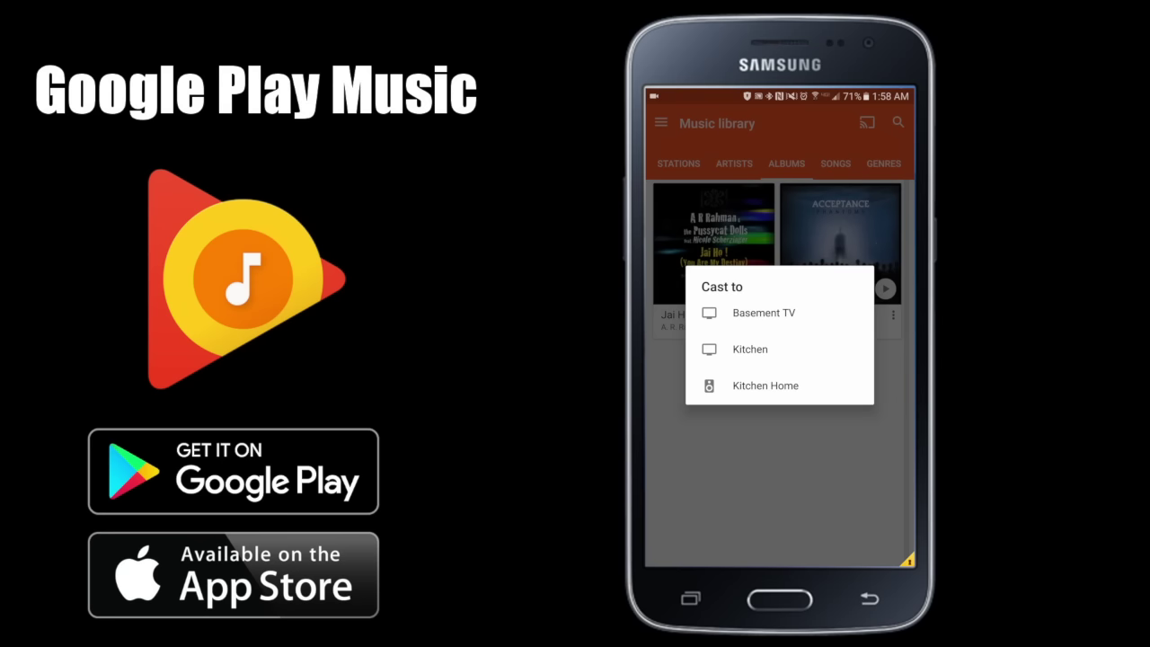
key(Escape)
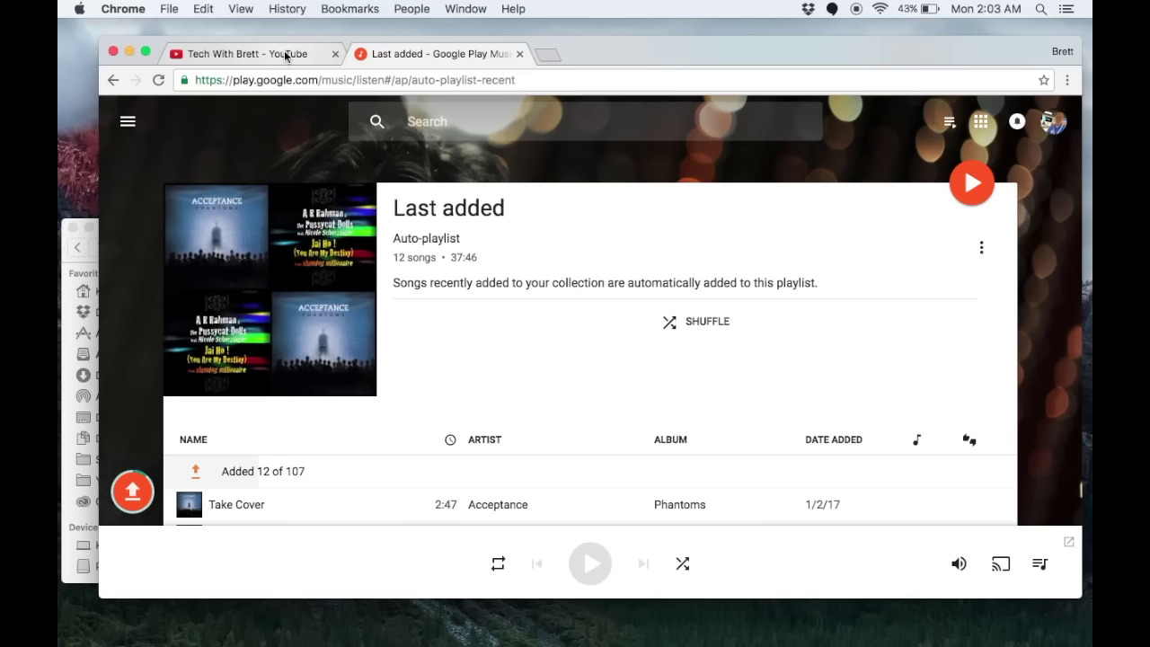
click(286, 57)
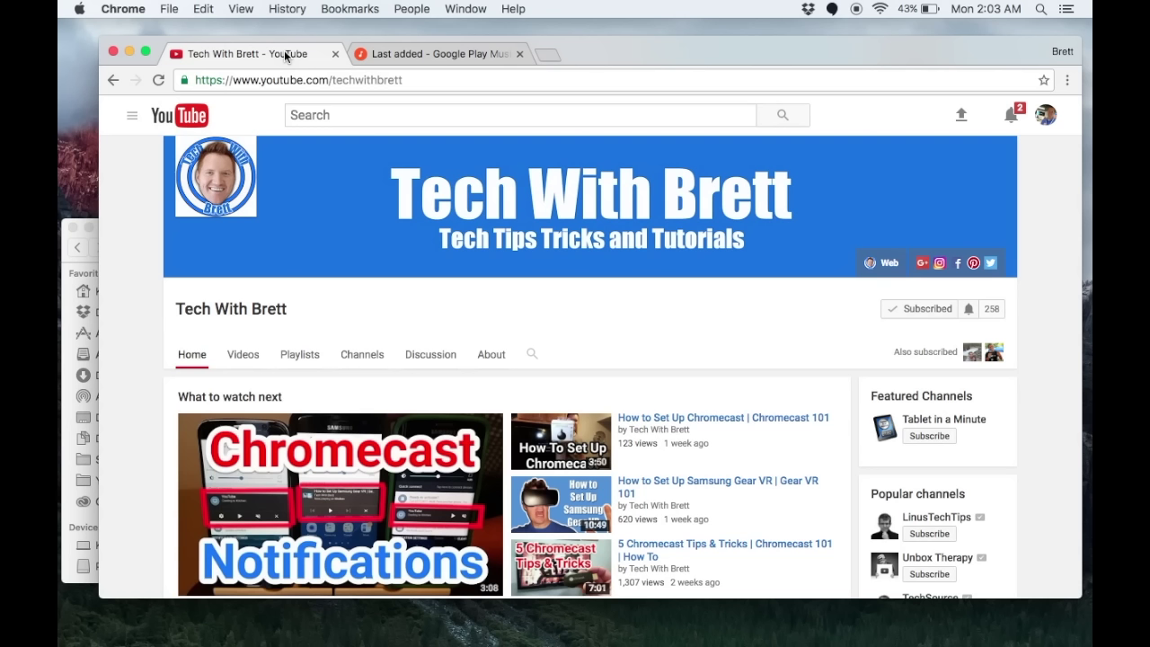